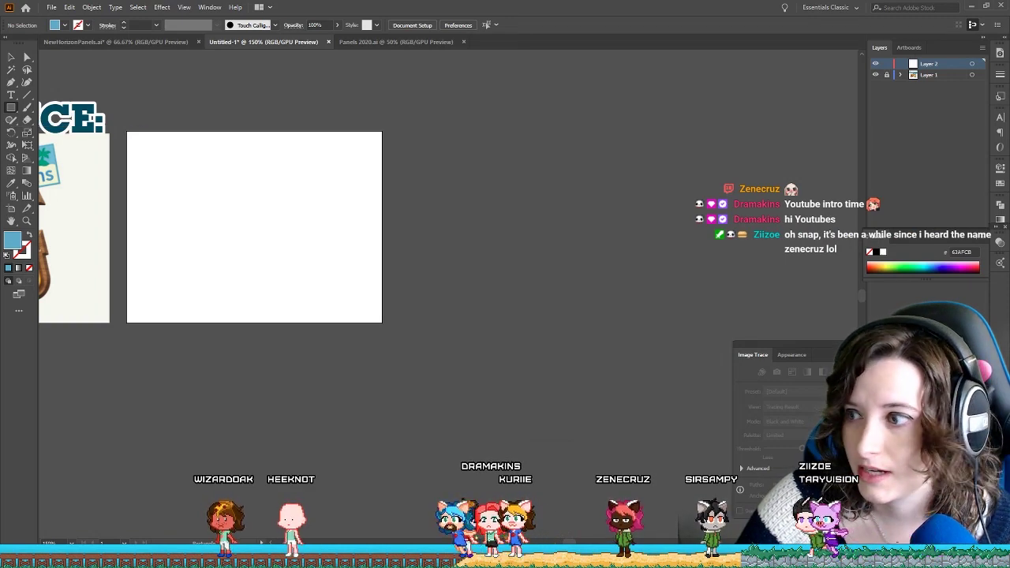
Draw a blue rectangle about 2.65 by 1.375 in on the blank artboard and add two anchor points along its left edge.
drag(303, 210, 189, 263)
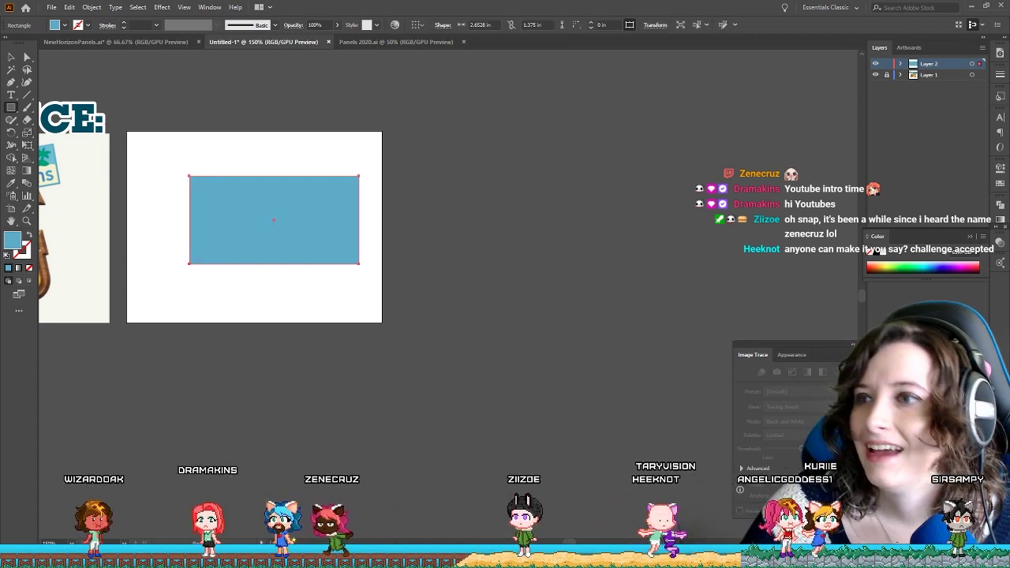
key(p)
scroll(188, 224, up, 1)
scroll(189, 224, up, 3)
scroll(191, 227, down, 5)
scroll(72, 225, up, 2)
scroll(177, 211, up, 3)
key(ctrl+minus)
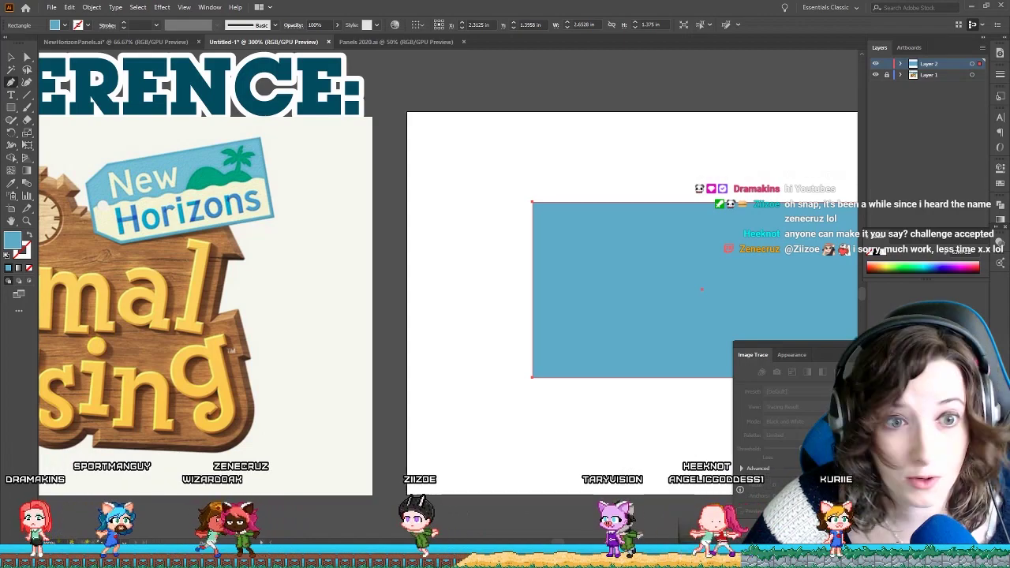
click(533, 237)
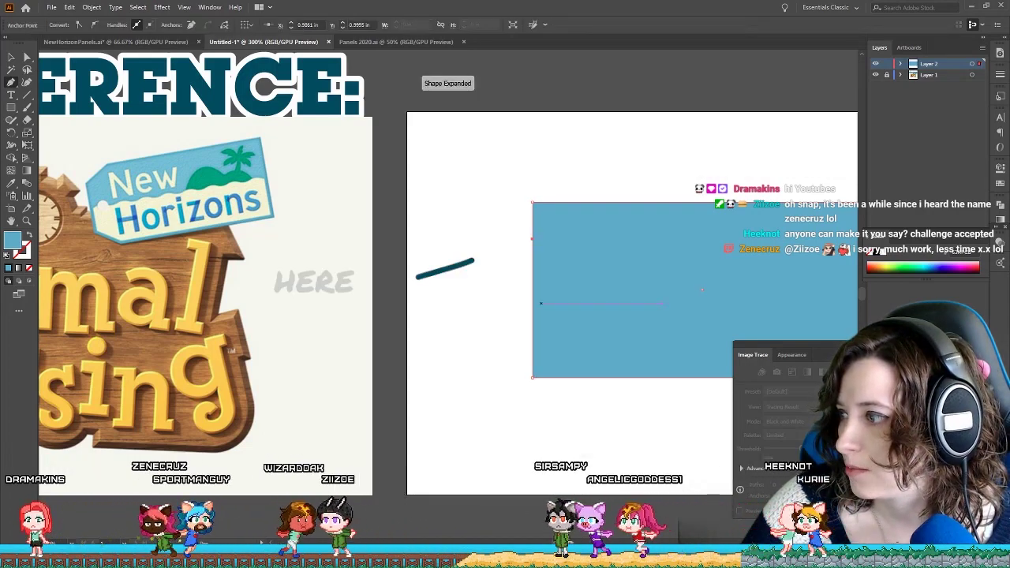
click(533, 313)
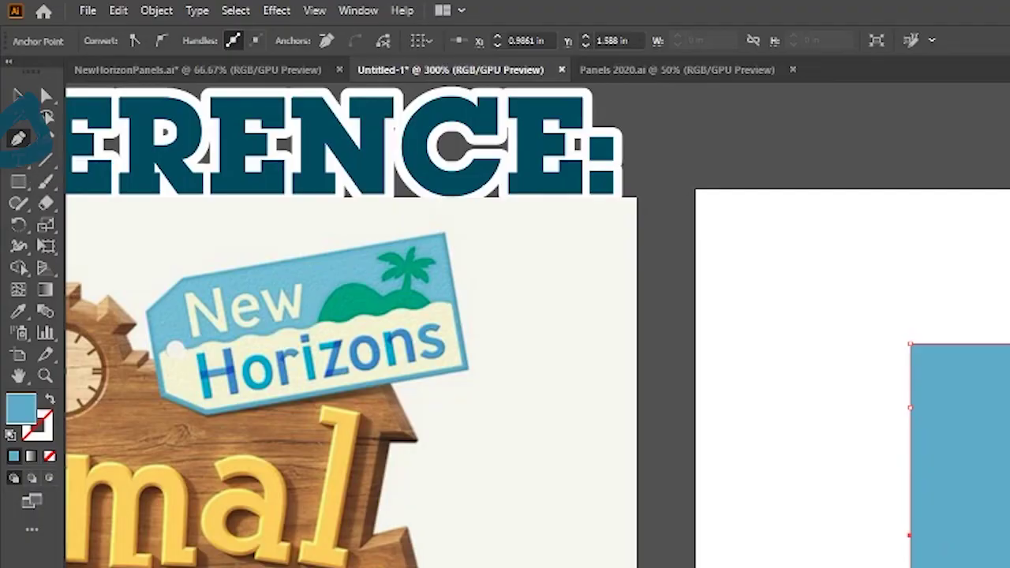
click(11, 82)
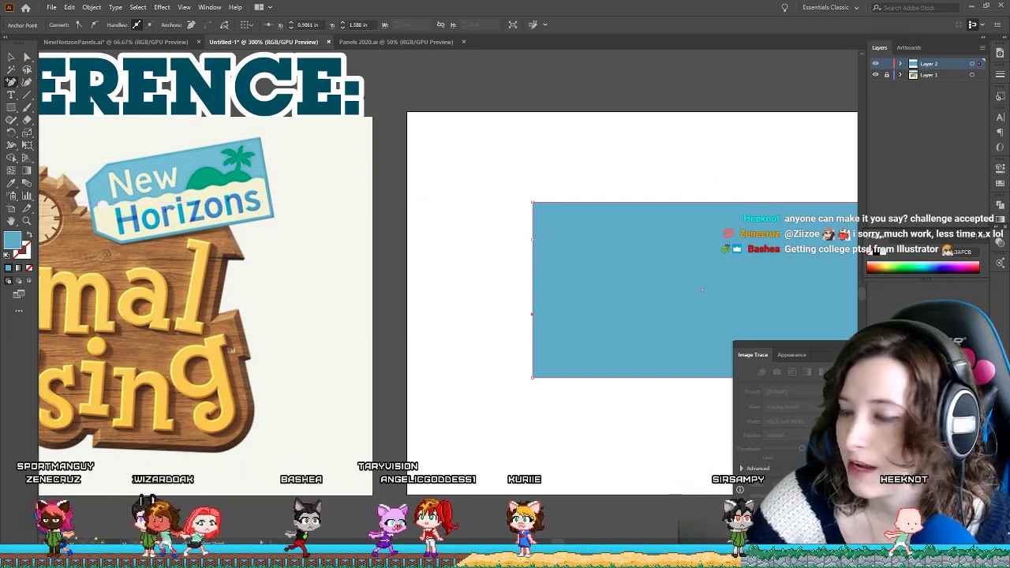
Select the four left-edge anchor points of the rectangle, align to the selection, and distribute them evenly in the vertical direction.
click(26, 57)
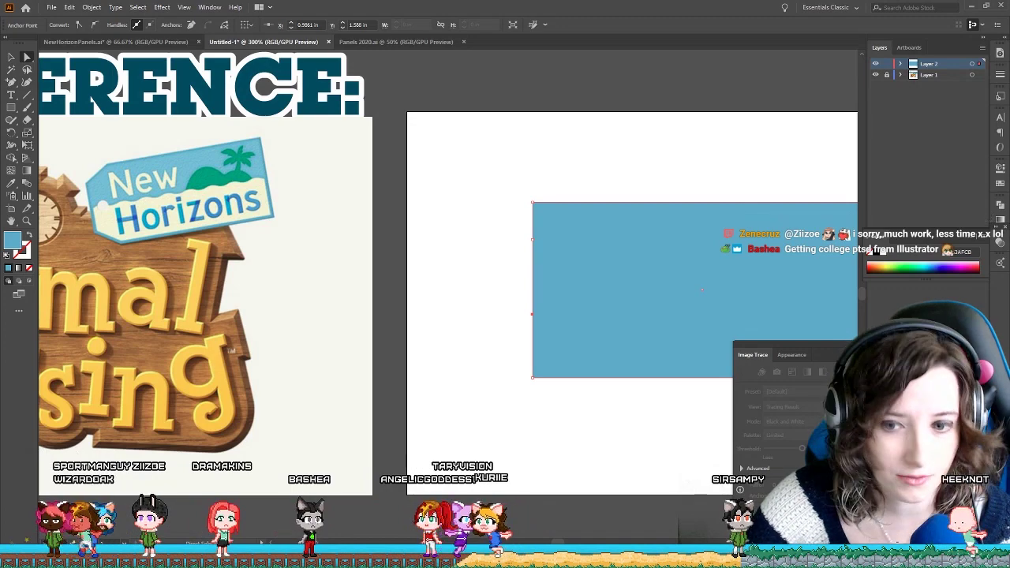
click(26, 58)
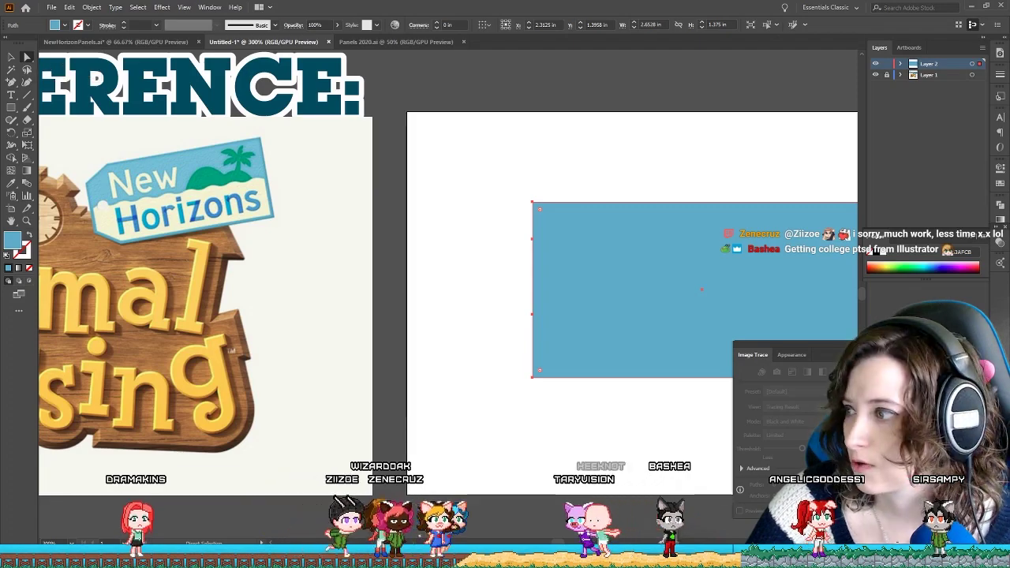
drag(507, 172, 544, 290)
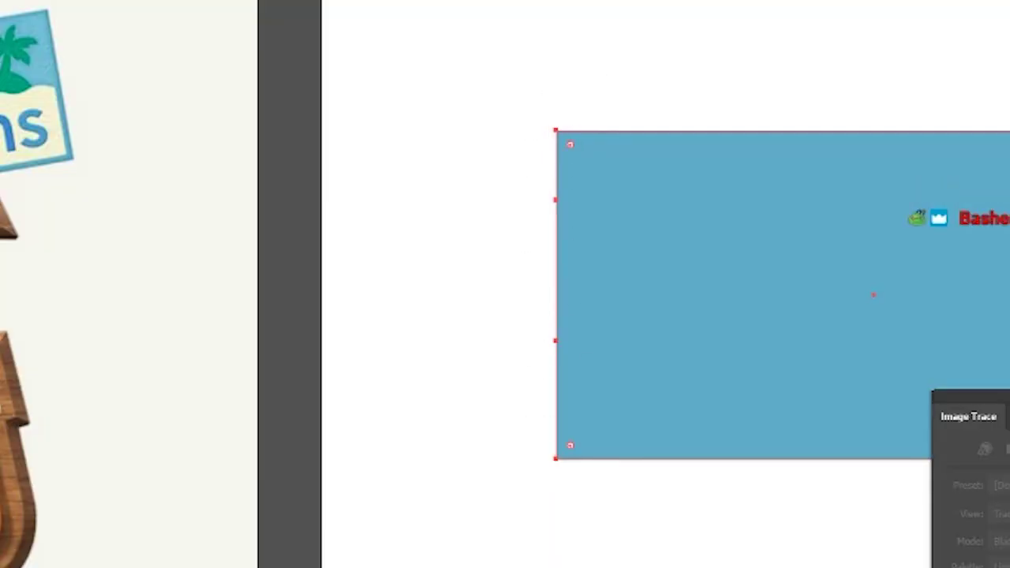
drag(556, 131, 225, 142)
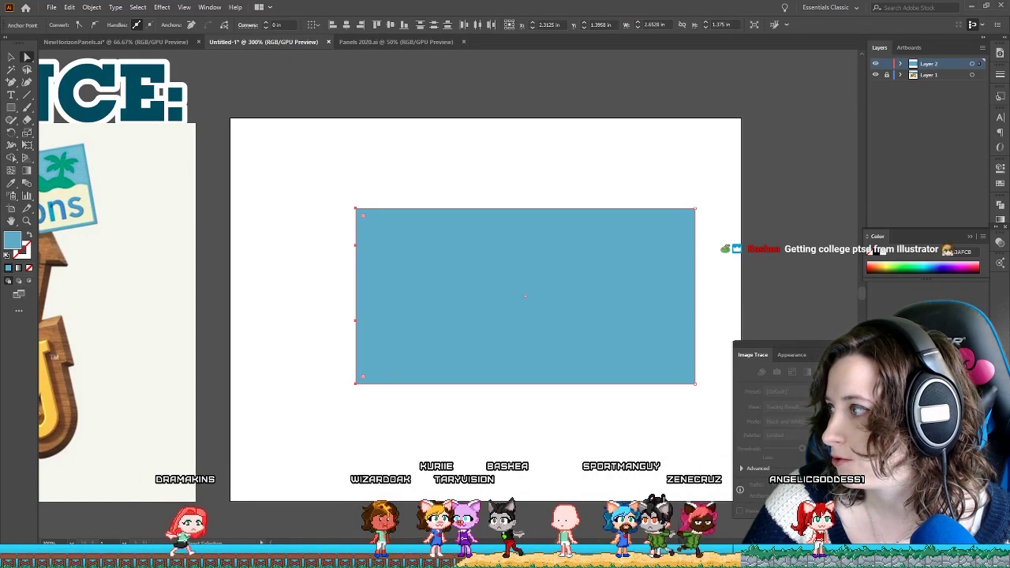
scroll(878, 143, up, 3)
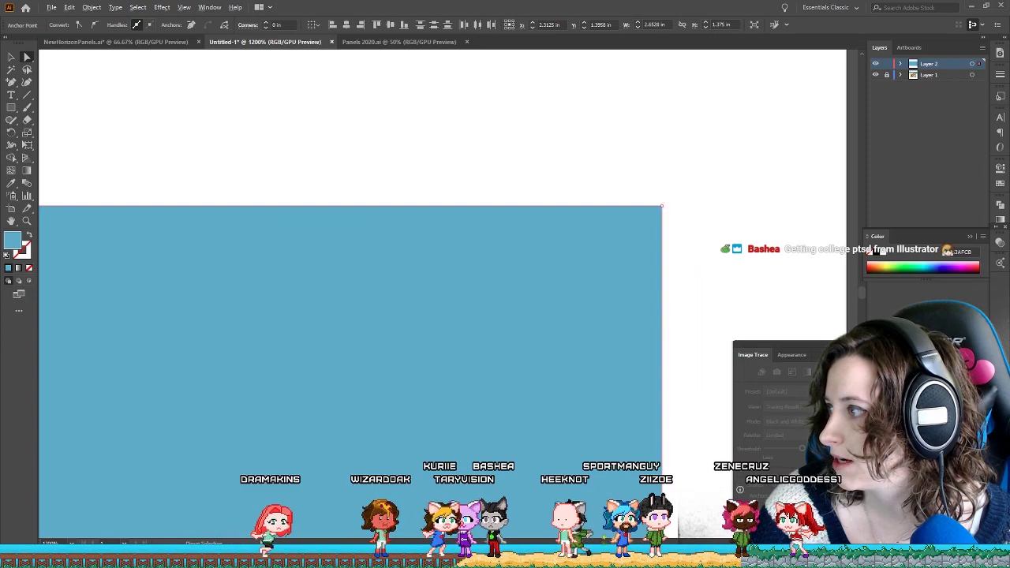
key(ctrl+minus)
key(ctrl+equal)
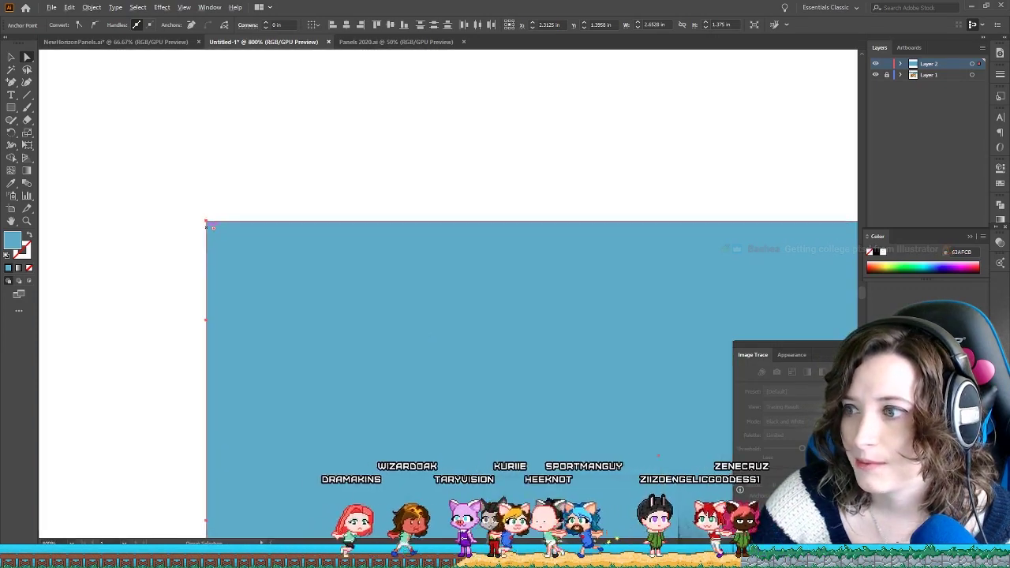
key(ctrl+minus)
key(ctrl+minus)
key(ctrl+minus)
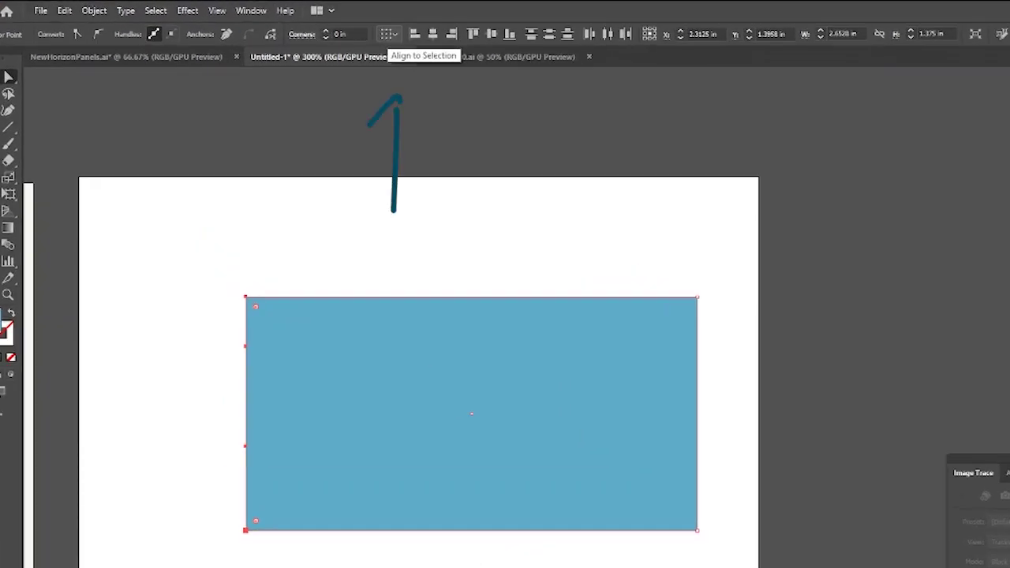
click(389, 34)
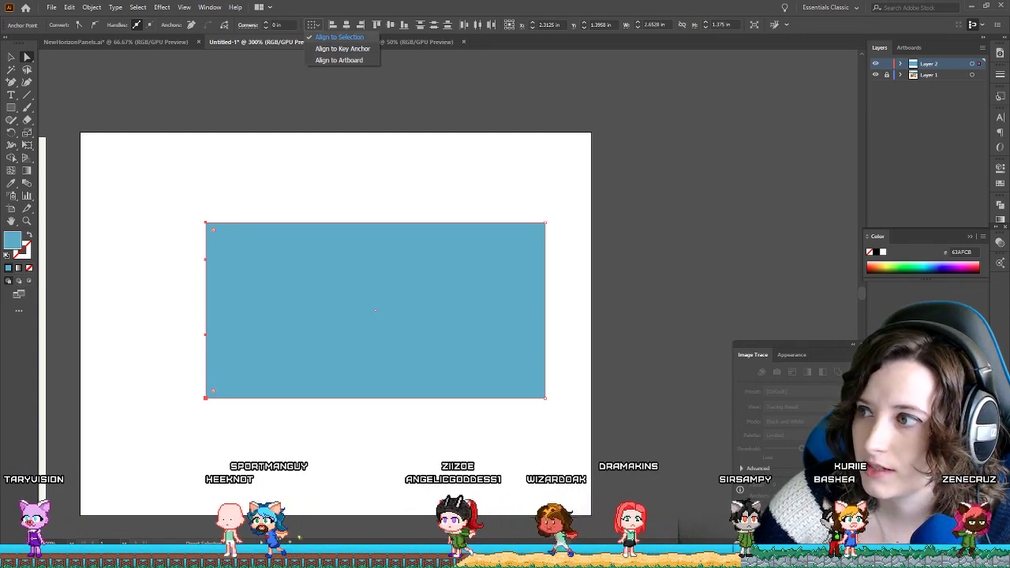
click(339, 37)
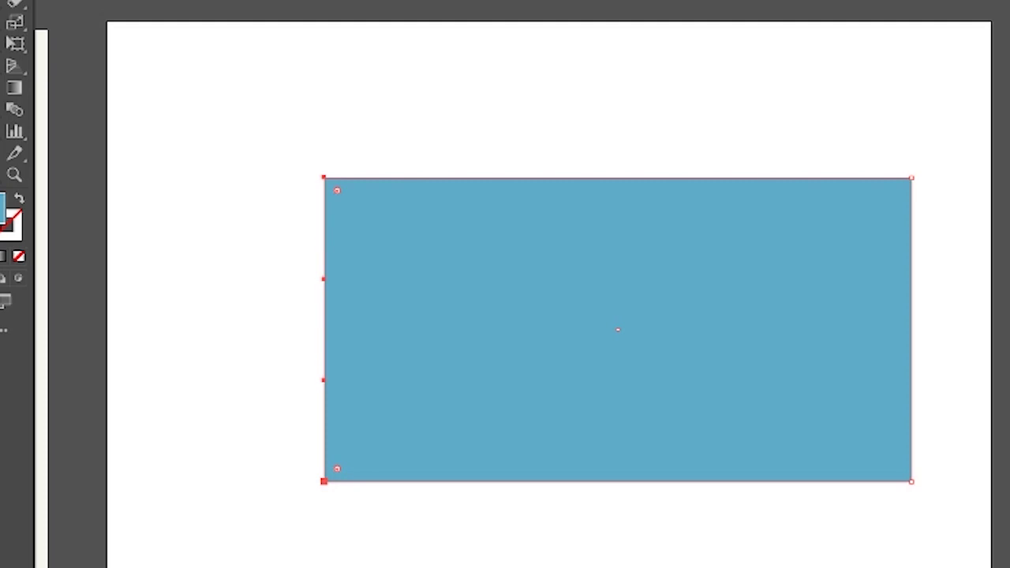
Move the upper of the two added left-edge anchor points up toward the corner, to Y 1.0417 in.
drag(272, 241, 390, 414)
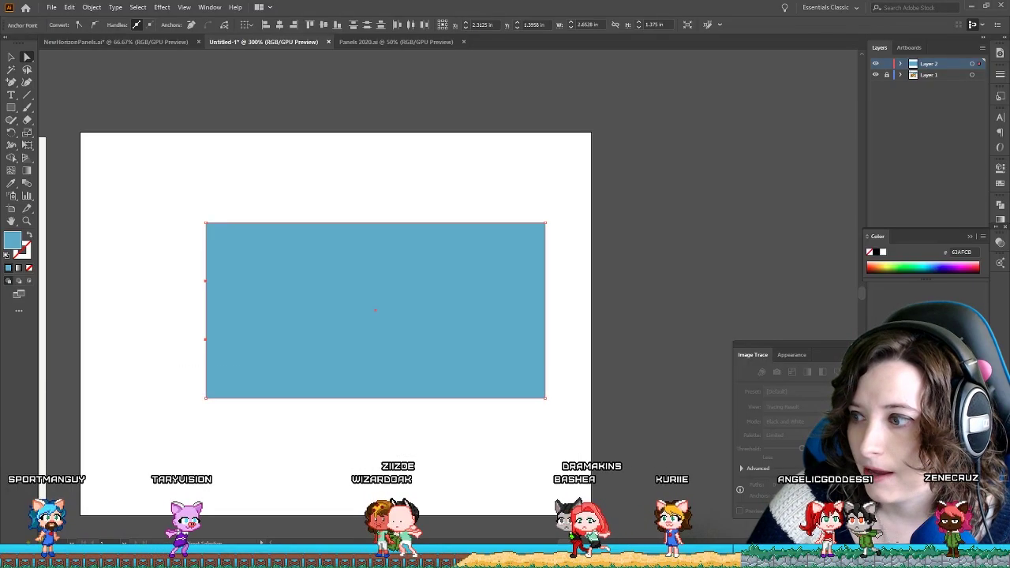
scroll(418, 318, down, 3)
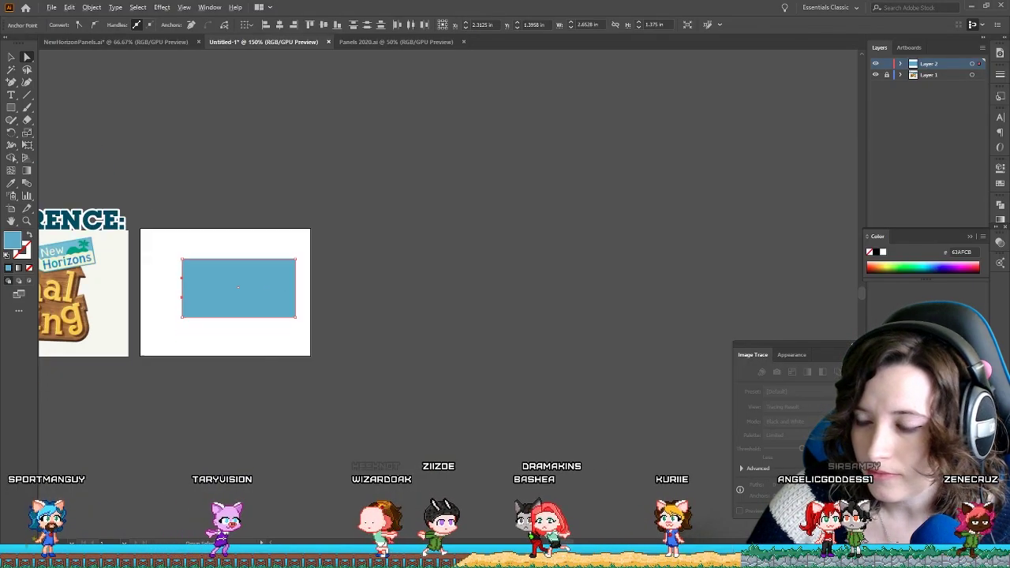
drag(238, 290, 355, 290)
scroll(355, 289, up, 1)
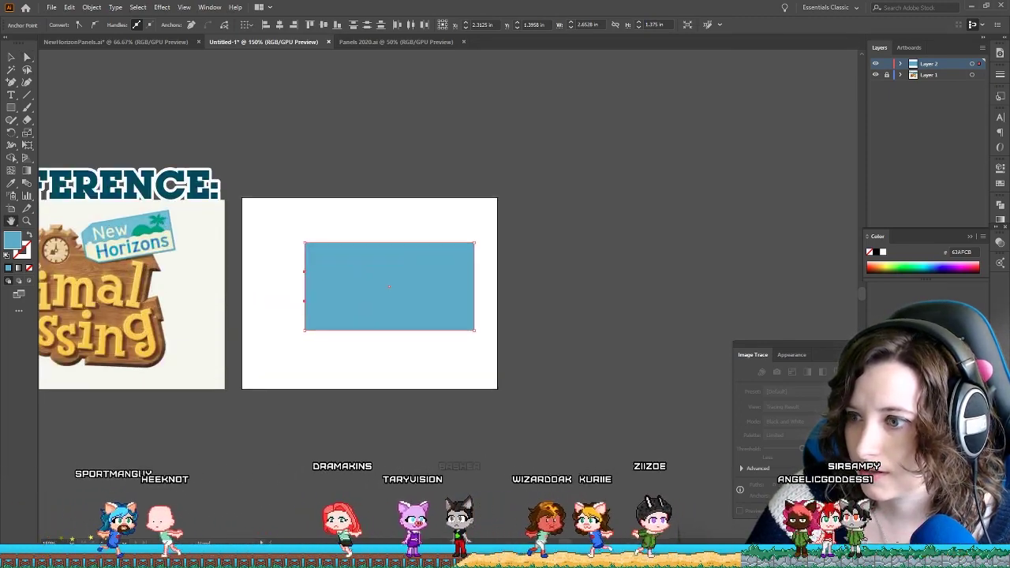
key(a)
scroll(361, 312, up, 2)
drag(212, 196, 254, 296)
click(213, 261)
drag(228, 220, 263, 241)
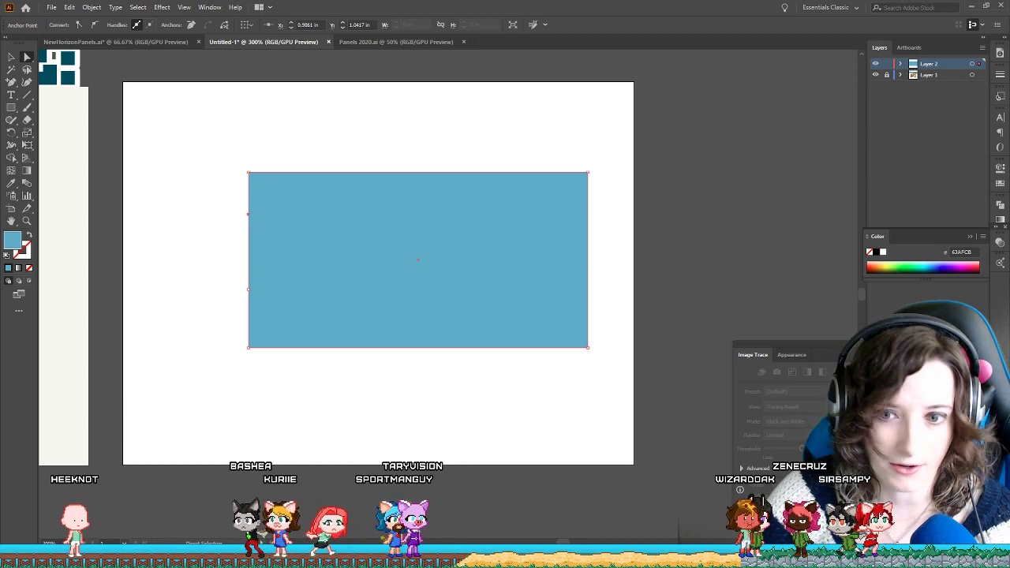
Move the lower added anchor point down toward the bottom corner by the same amount as the upper one.
drag(239, 282, 250, 296)
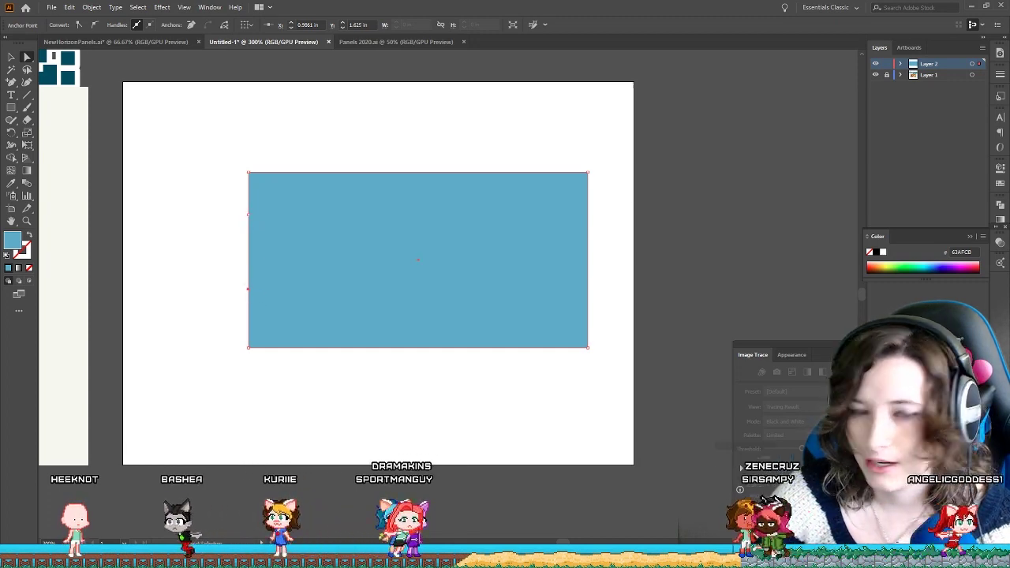
click(195, 196)
drag(194, 195, 247, 309)
click(331, 252)
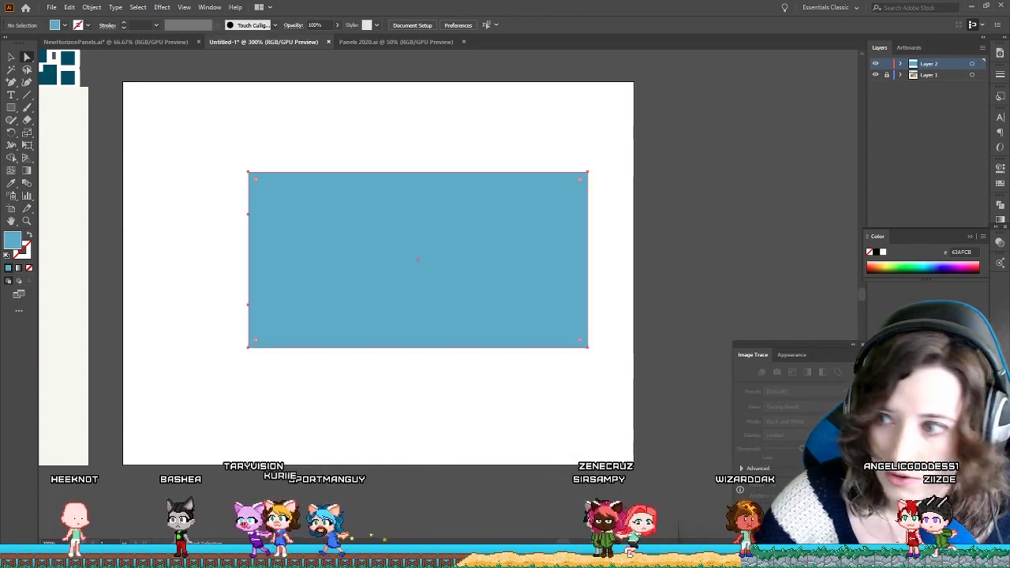
Shift the two middle left-edge anchor points outward to the left to form a tag shape with angled corners, and deselect it.
drag(206, 196, 224, 214)
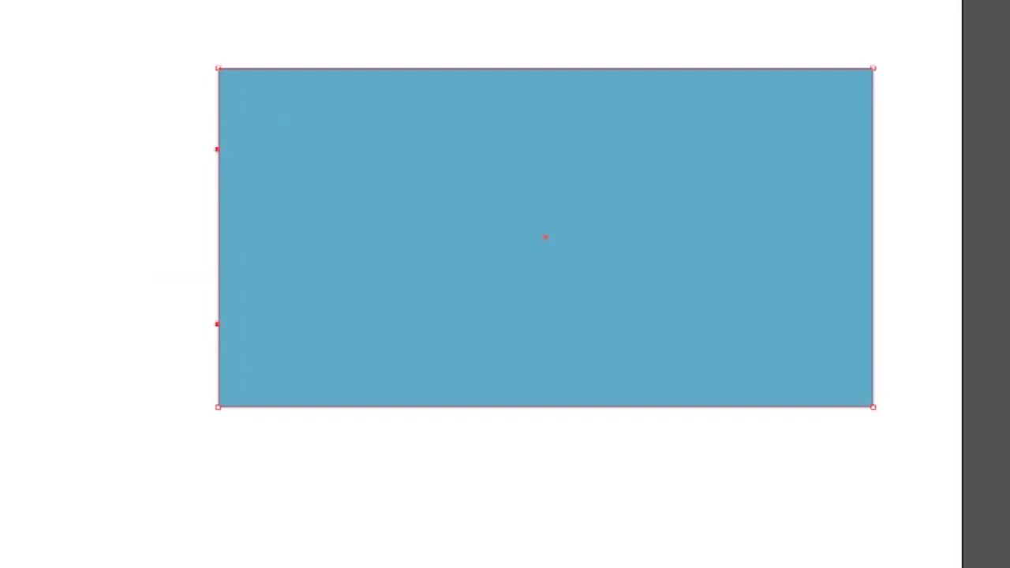
key(shift+Left)
key(shift+Left)
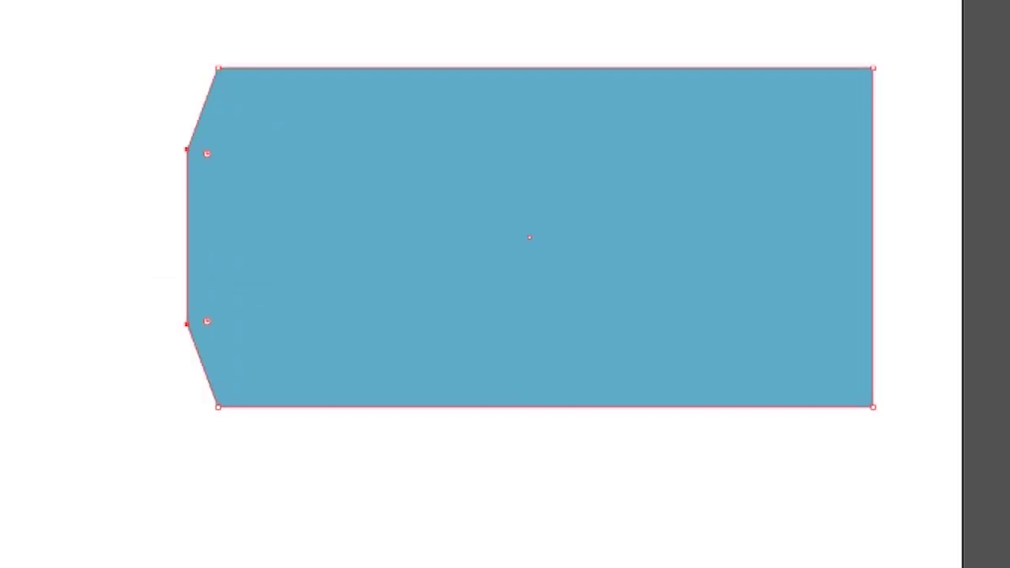
key(shift+Left)
key(shift+Left)
key(ctrl+shift+a)
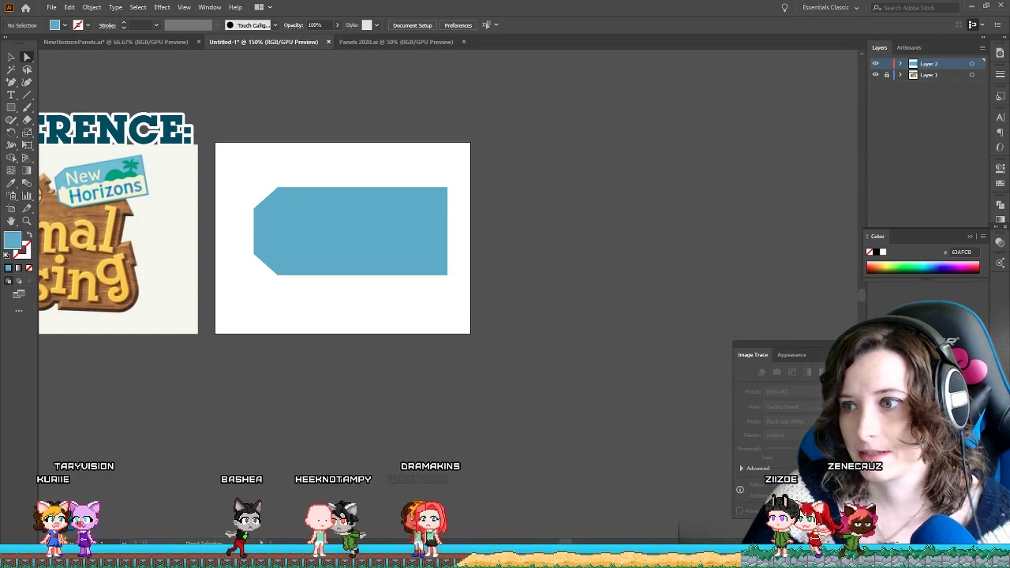
key(v)
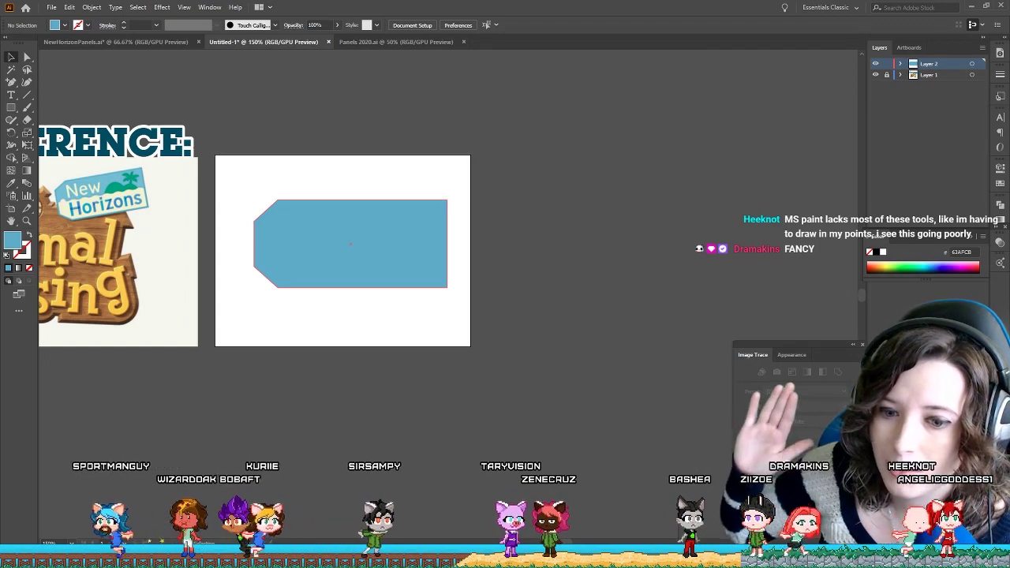
key(ctrl+equal)
key(ctrl+equal)
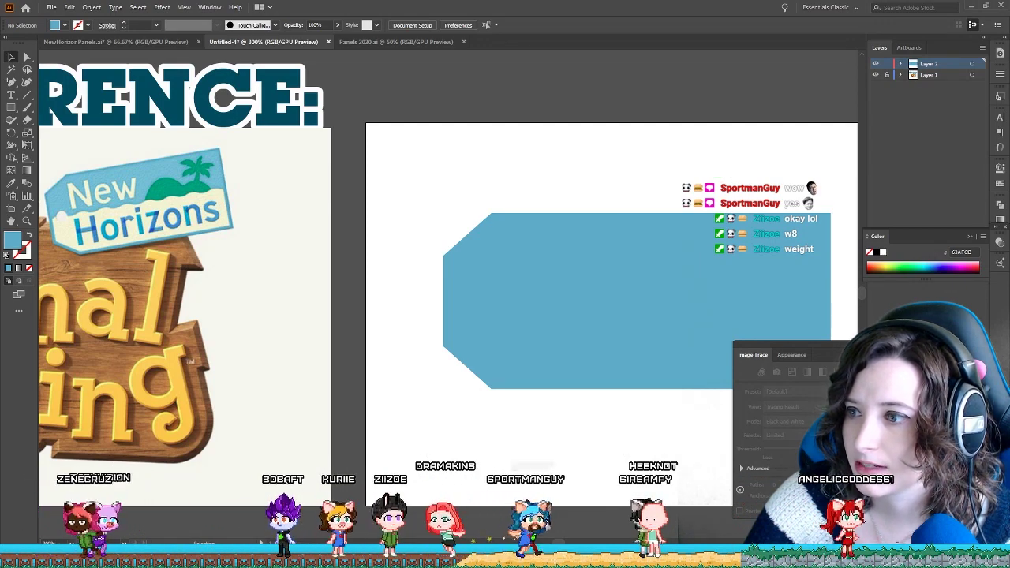
scroll(332, 145, down, 2)
scroll(333, 144, up, 1)
scroll(659, 155, up, 2)
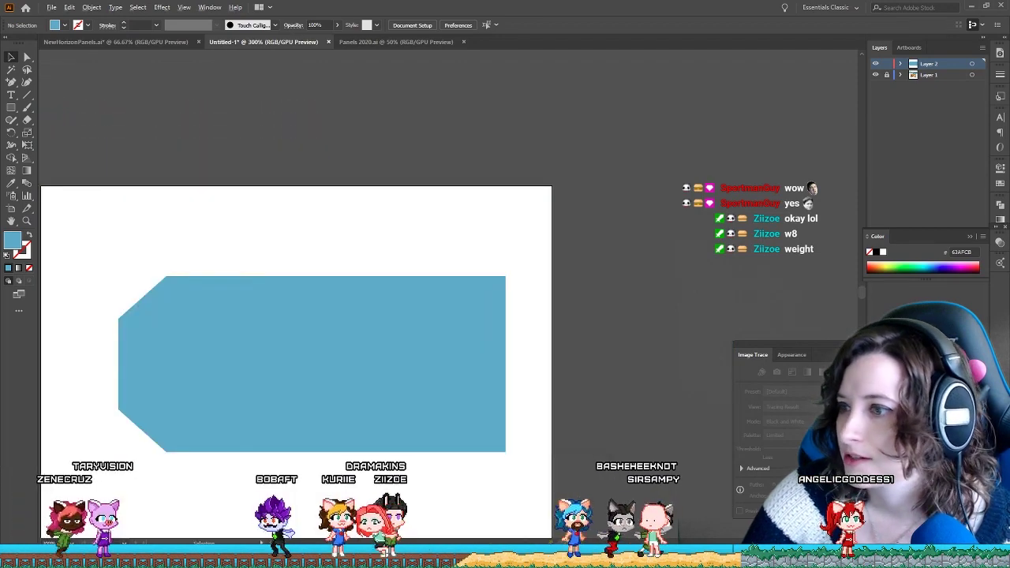
With the Pen tool, draw a straight horizontal 1 pt blue line about 2.4 in long above the artboard, placing many anchor points along it.
scroll(605, 154, down, 2)
key(ctrl+equal)
key(ctrl+equal)
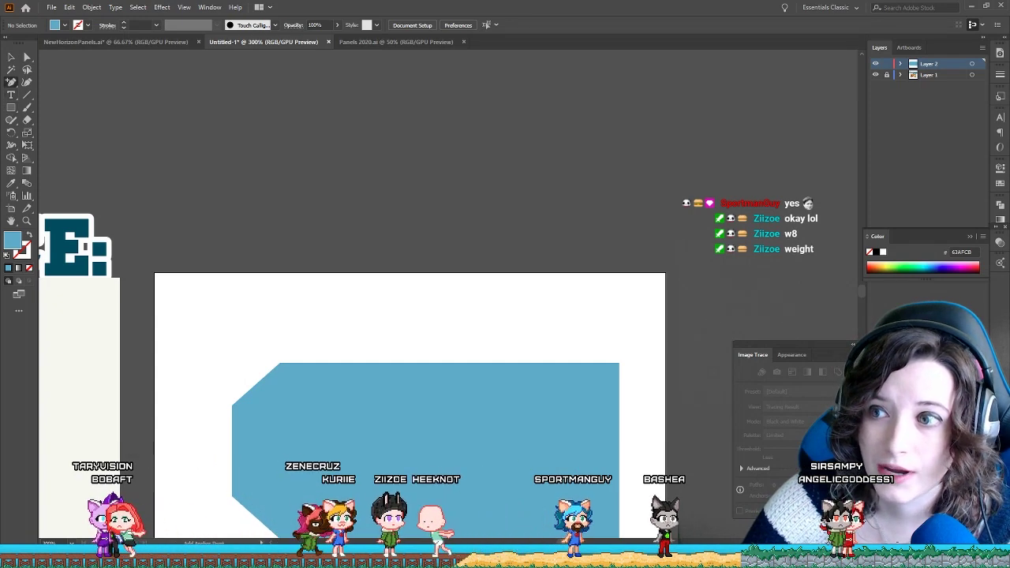
click(11, 82)
click(71, 94)
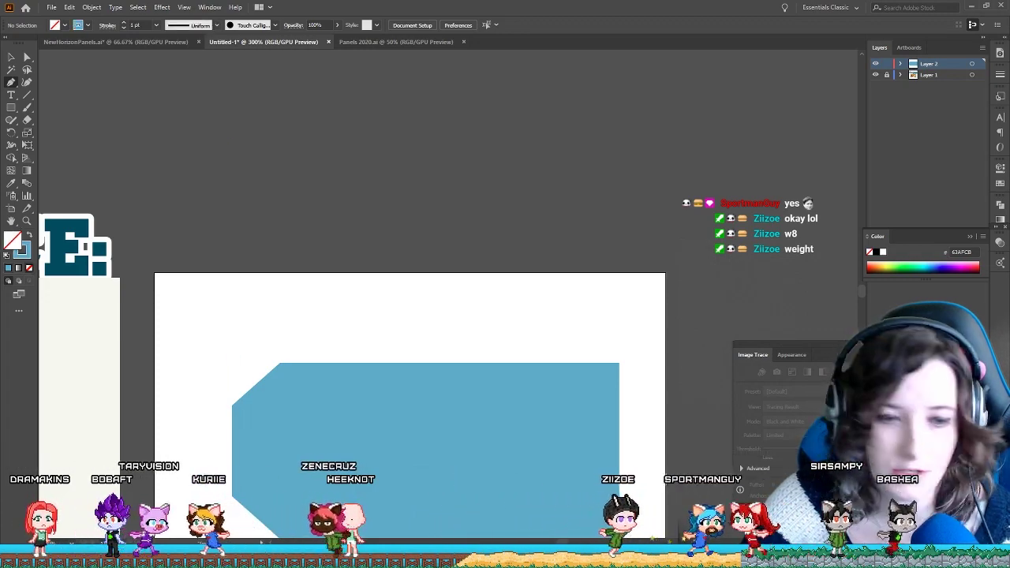
click(193, 149)
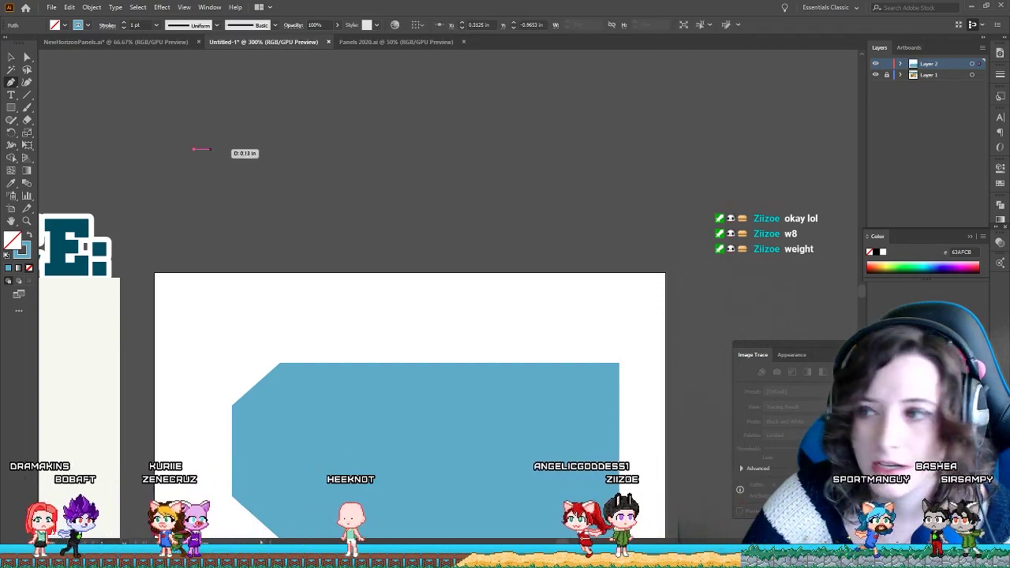
drag(209, 148, 216, 148)
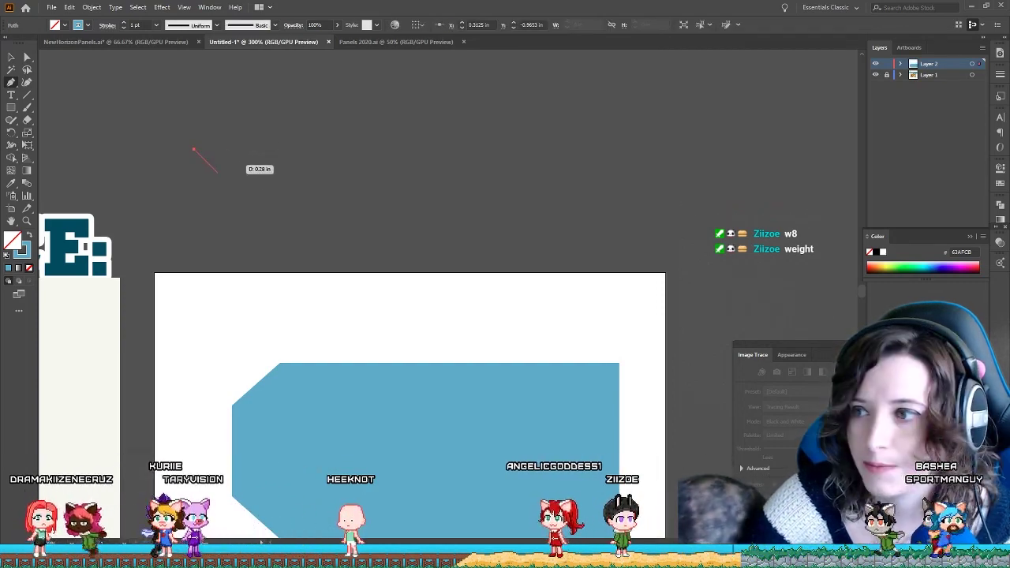
drag(193, 190, 224, 149)
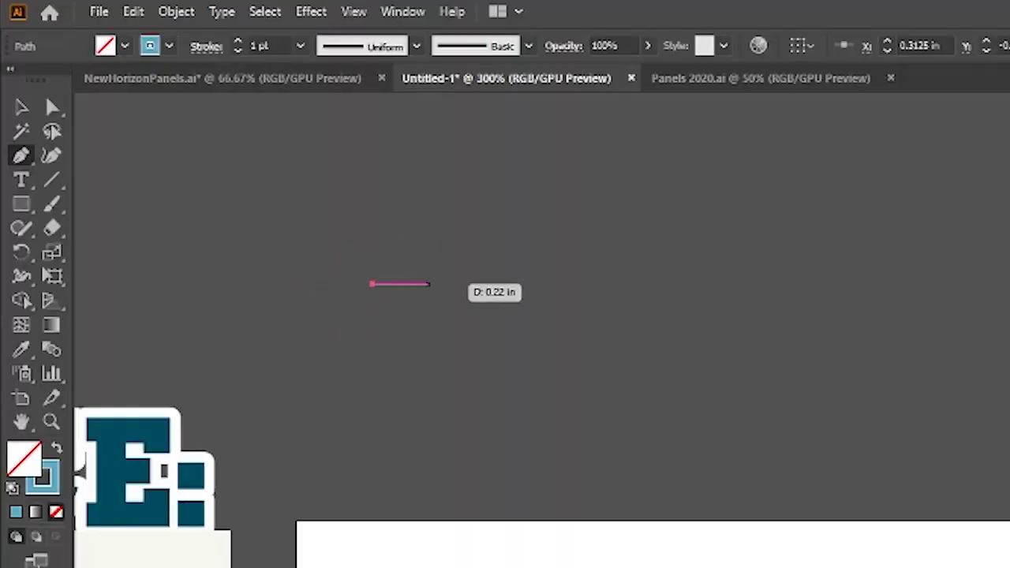
drag(410, 284, 455, 283)
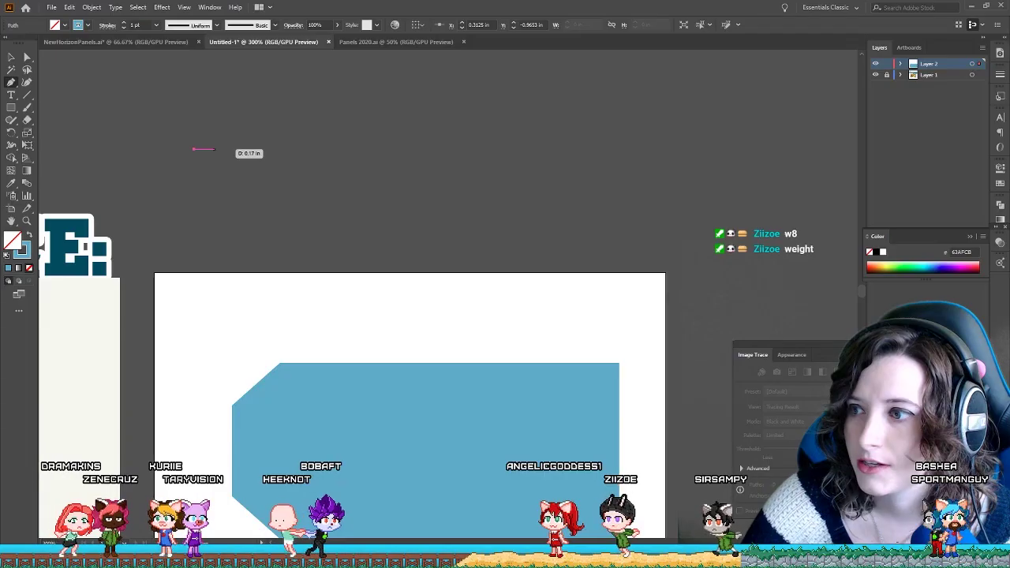
drag(237, 148, 500, 148)
click(27, 58)
click(118, 102)
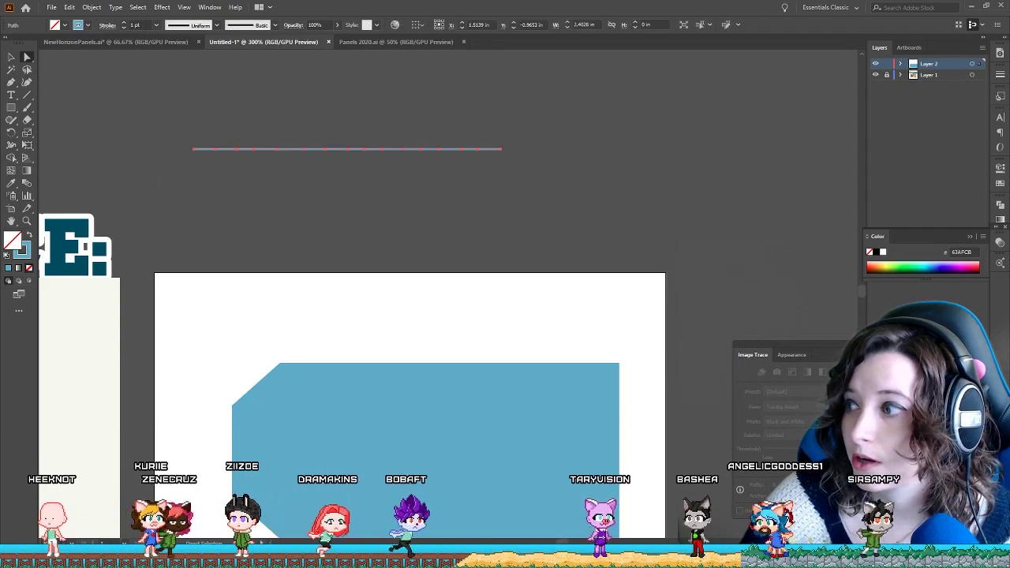
Stretch the blue line to the tag's full width of 3.0278 in, aligning it over the tag, and place it back above the artboard.
key(v)
scroll(364, 180, down, 2)
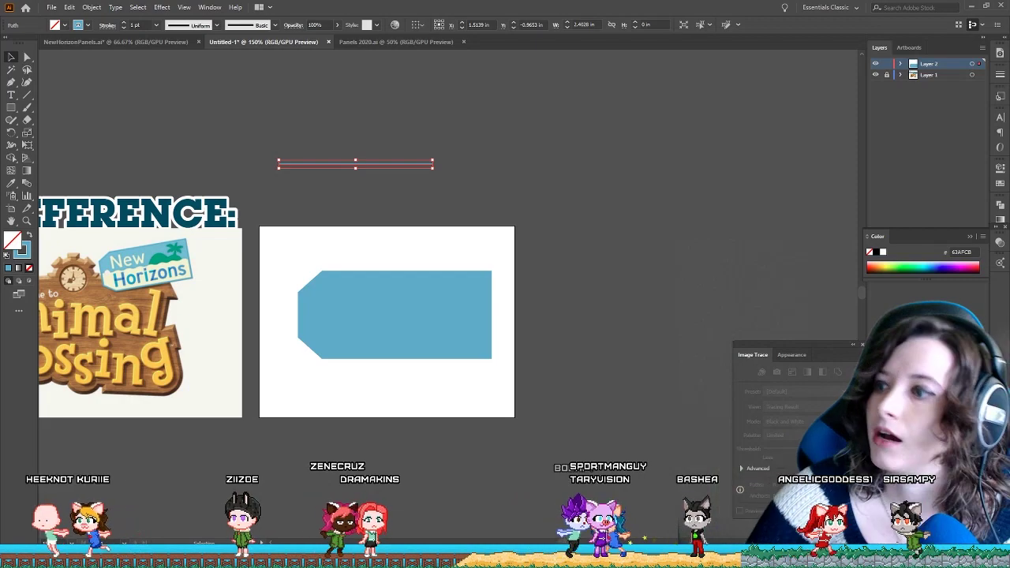
scroll(402, 198, up, 2)
drag(408, 128, 455, 448)
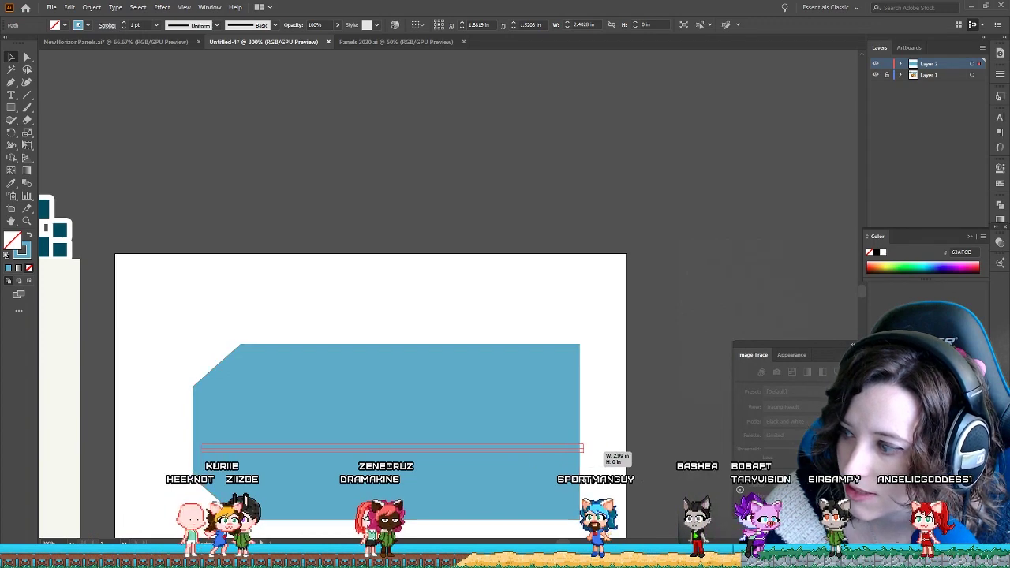
drag(201, 448, 192, 448)
scroll(237, 442, down, 1)
scroll(372, 293, down, 4)
scroll(372, 292, up, 2)
scroll(208, 243, down, 2)
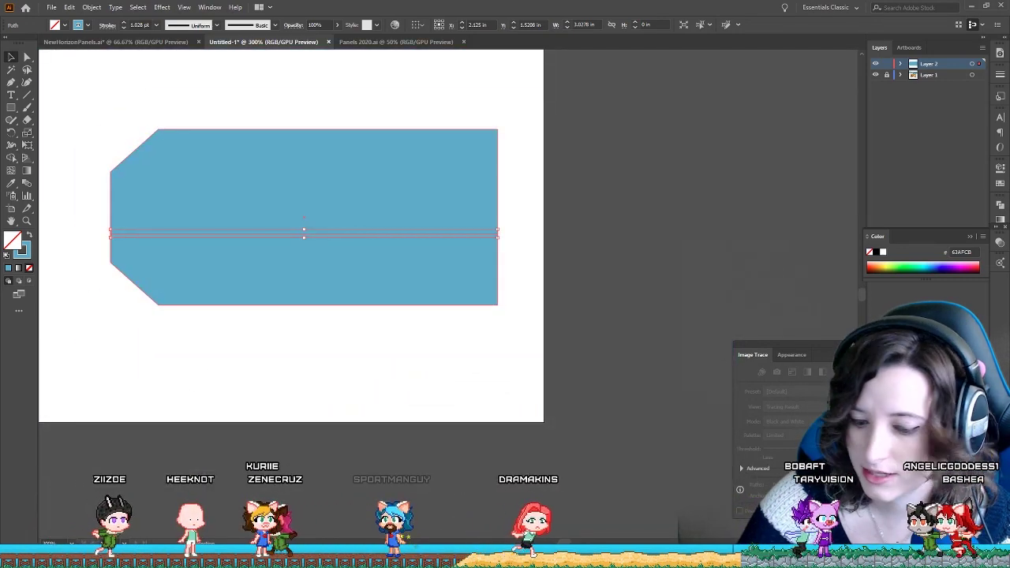
drag(304, 233, 298, 96)
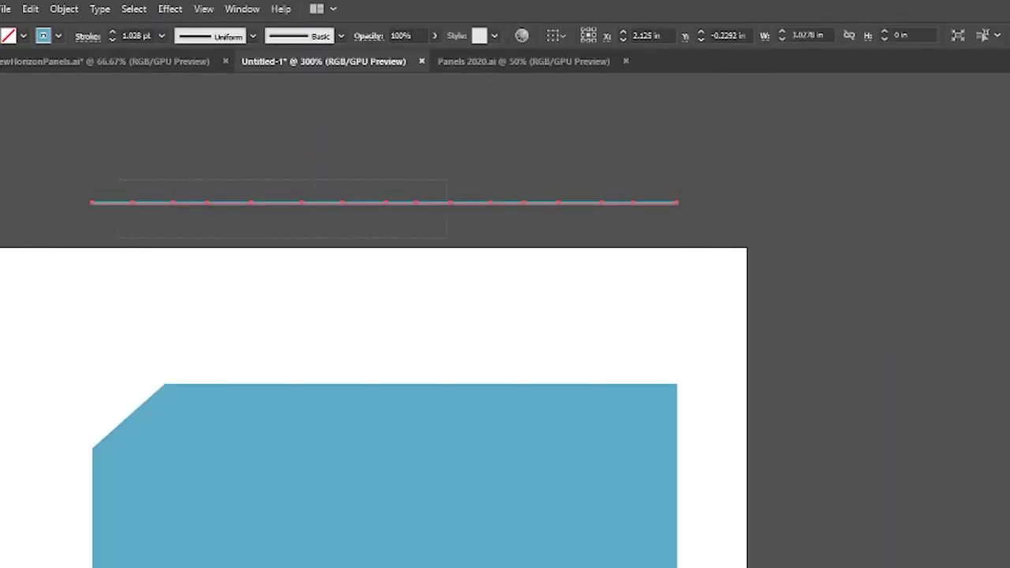
Select all of the line's anchor points, space them evenly with Horizontal Distribute Center, and deselect the line.
key(a)
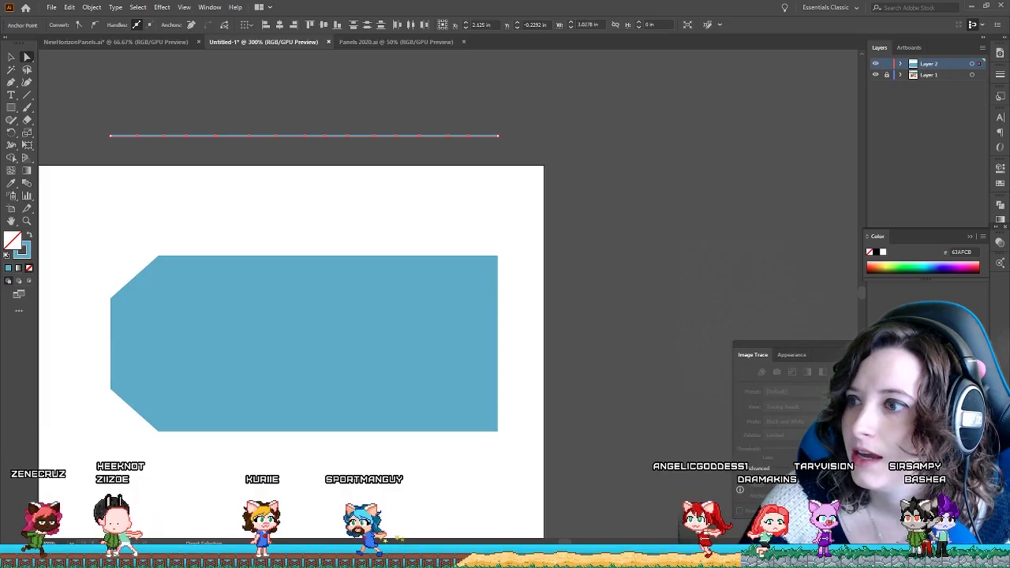
drag(91, 115, 574, 147)
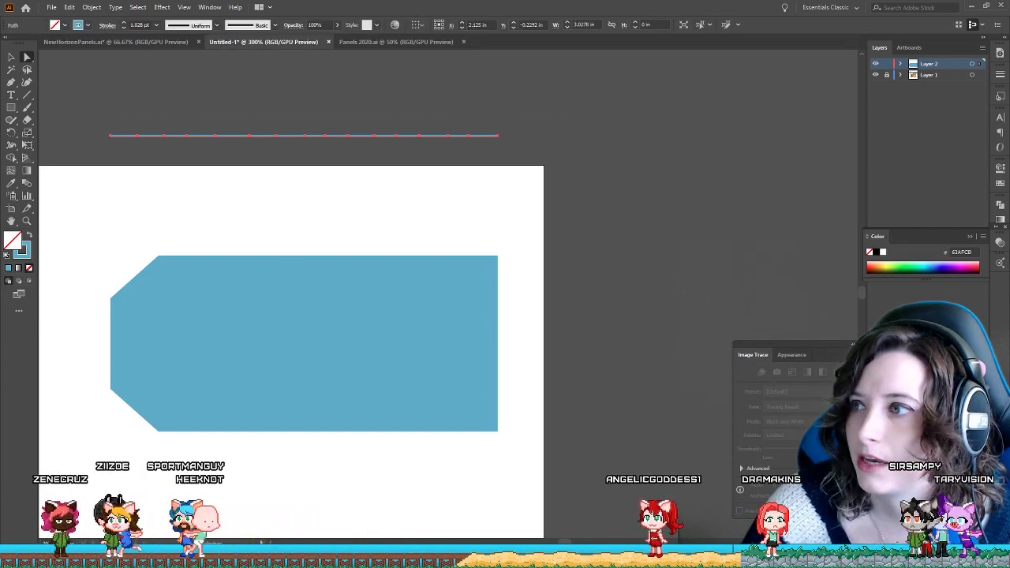
click(131, 118)
drag(131, 117, 157, 140)
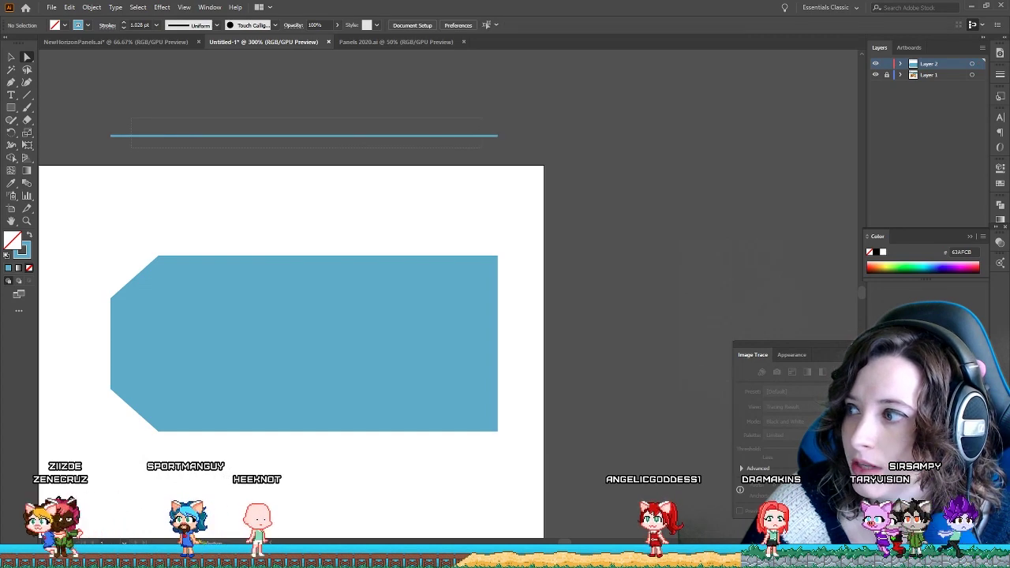
click(474, 135)
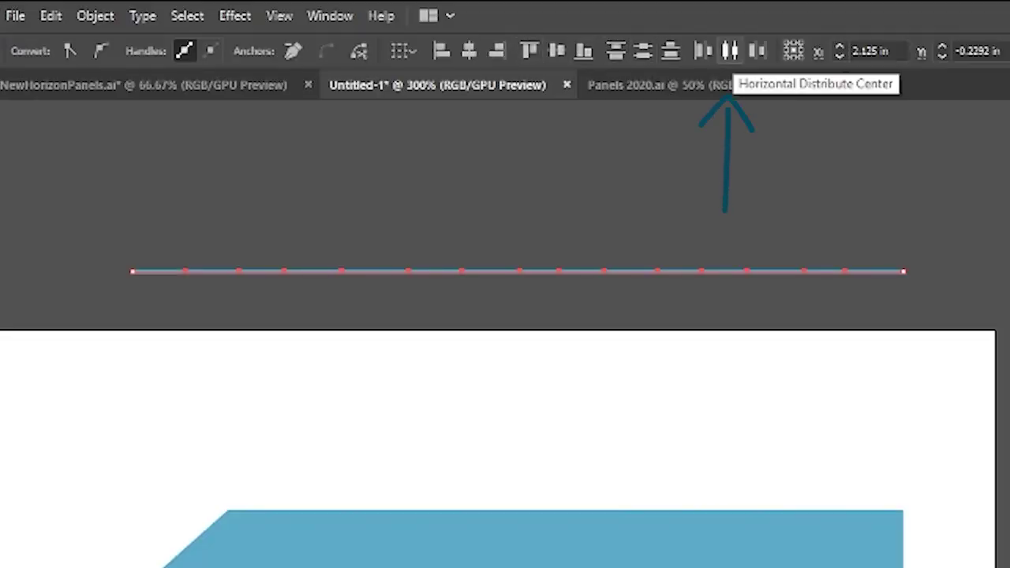
click(729, 50)
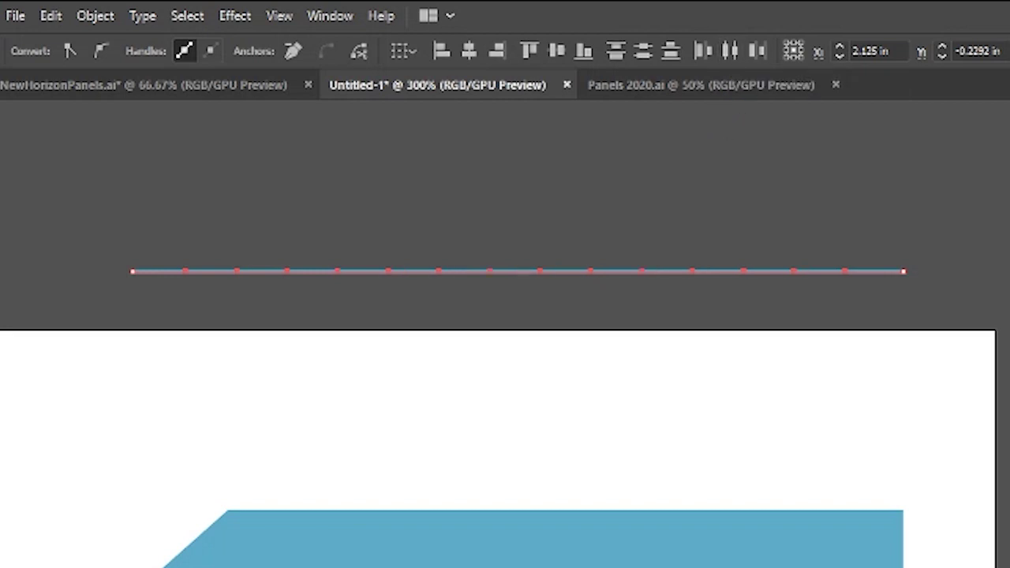
click(150, 246)
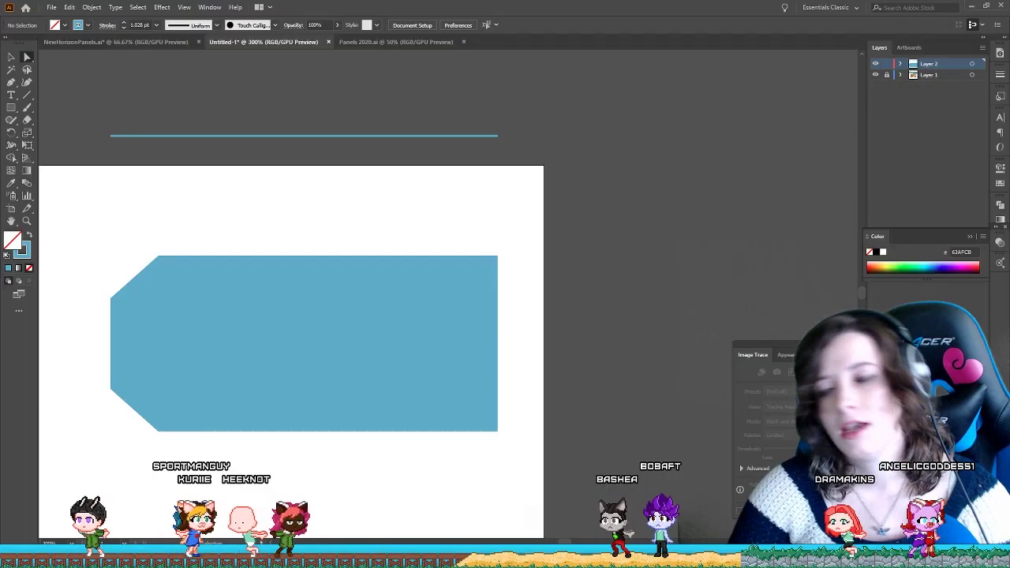
scroll(333, 330, down, 2)
scroll(215, 433, up, 1)
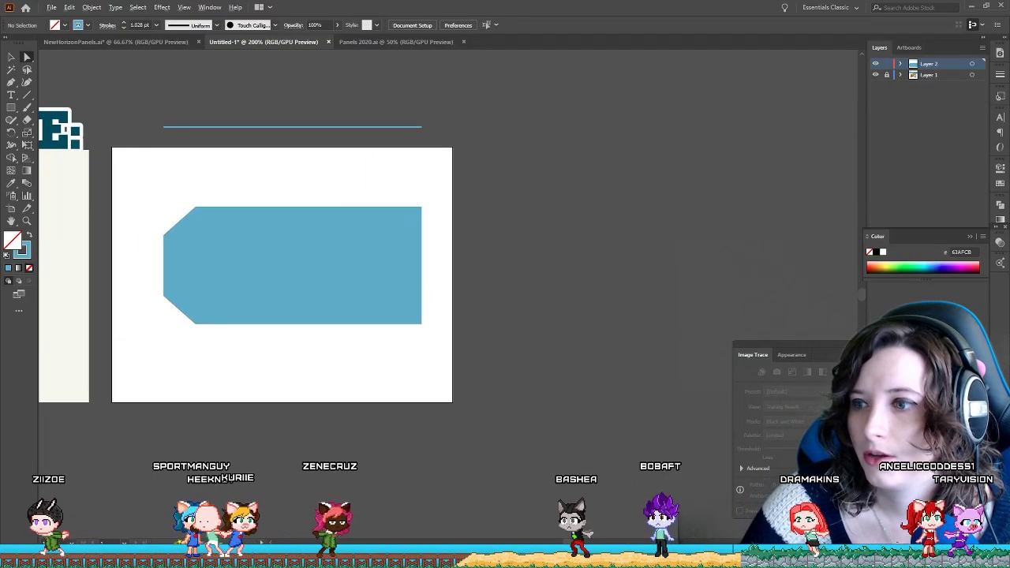
scroll(189, 409, down, 2)
scroll(65, 200, up, 3)
scroll(65, 200, up, 5)
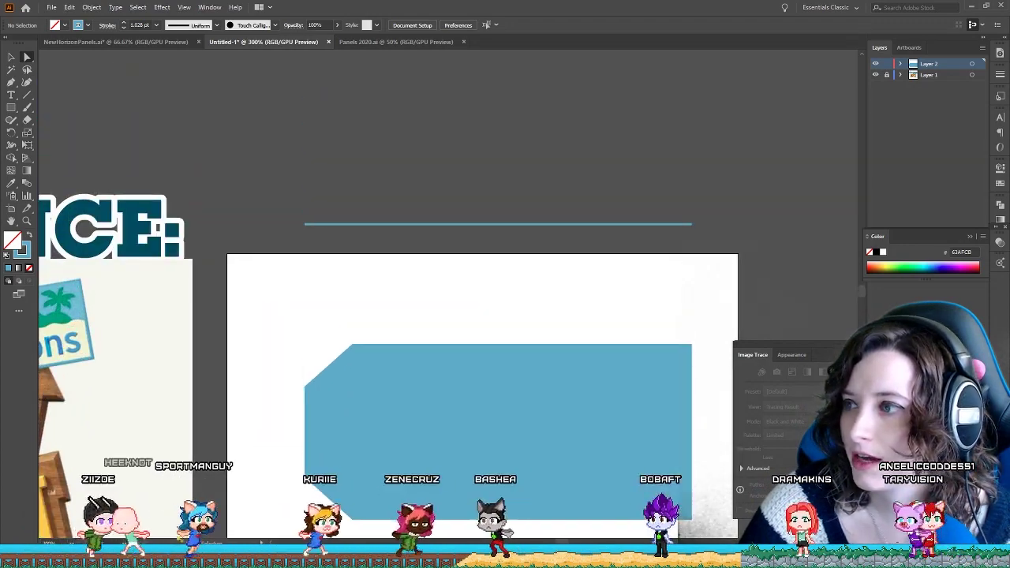
key(p)
mouse_move(311, 144)
mouse_down()
mouse_move(374, 129)
mouse_move(412, 144)
mouse_up()
key(ctrl+z)
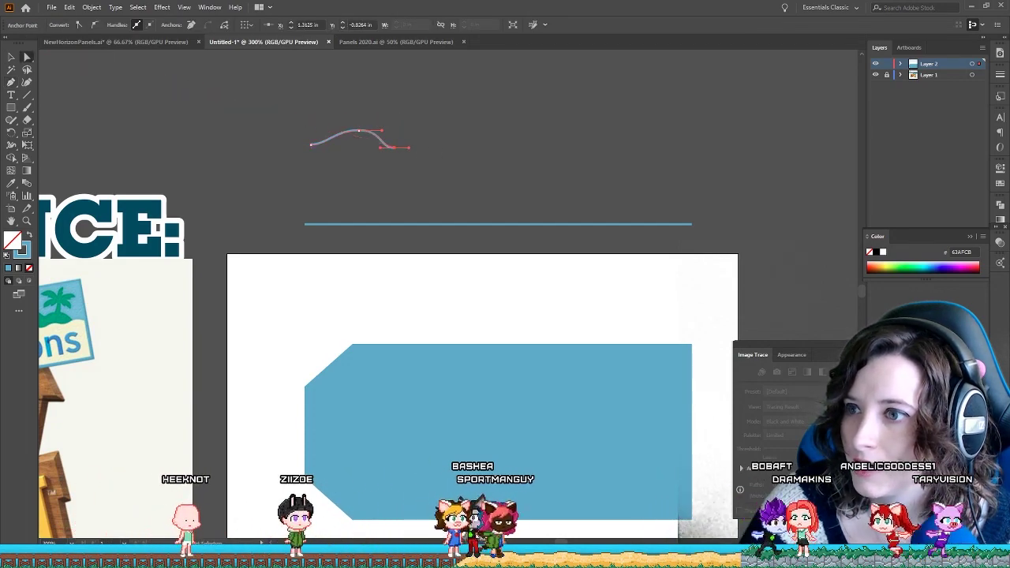
scroll(440, 135, up, 2)
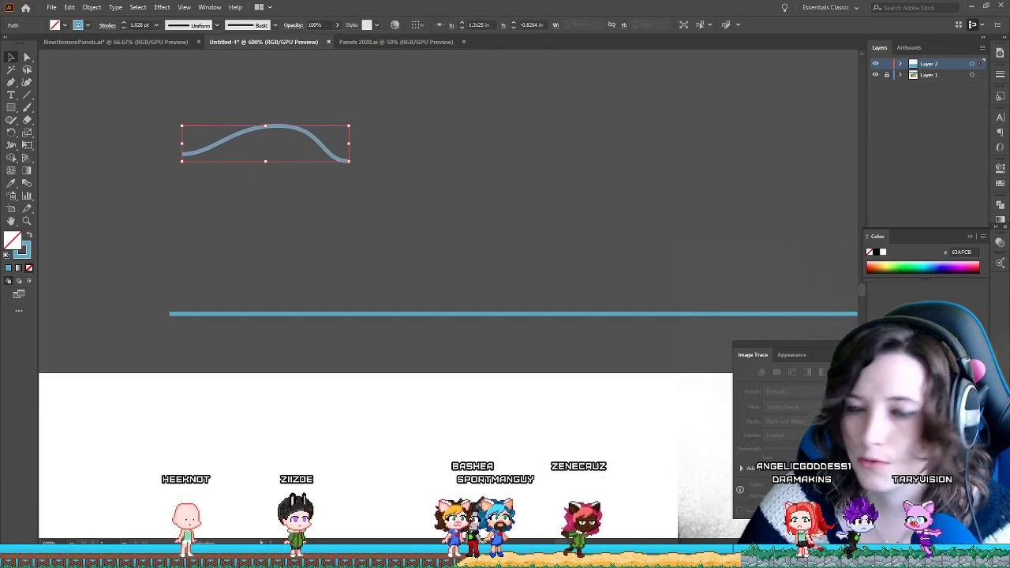
key(Delete)
scroll(270, 228, down, 2)
scroll(270, 228, down, 6)
scroll(177, 279, up, 2)
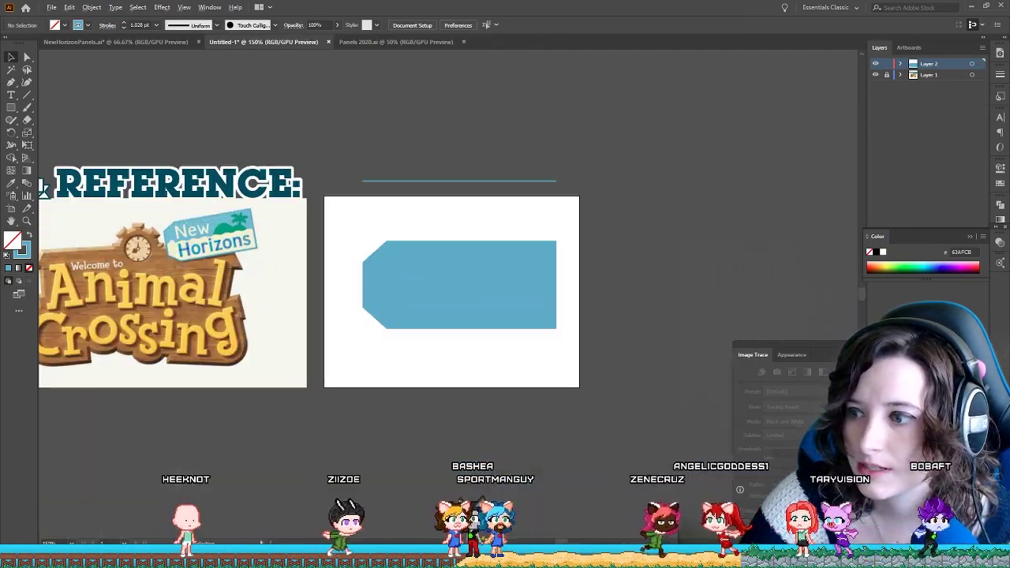
scroll(206, 242, up, 3)
scroll(396, 193, down, 3)
scroll(568, 142, up, 3)
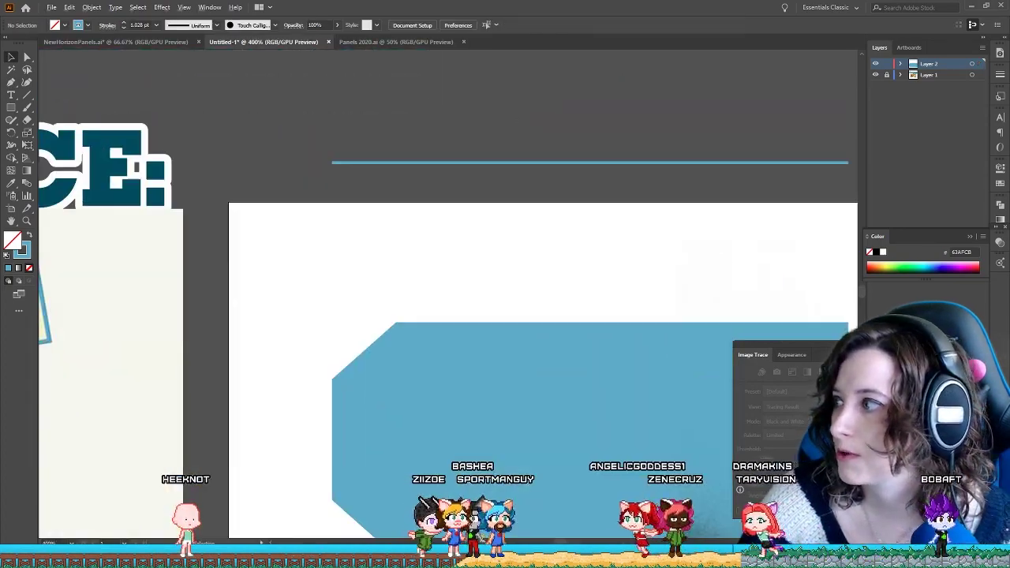